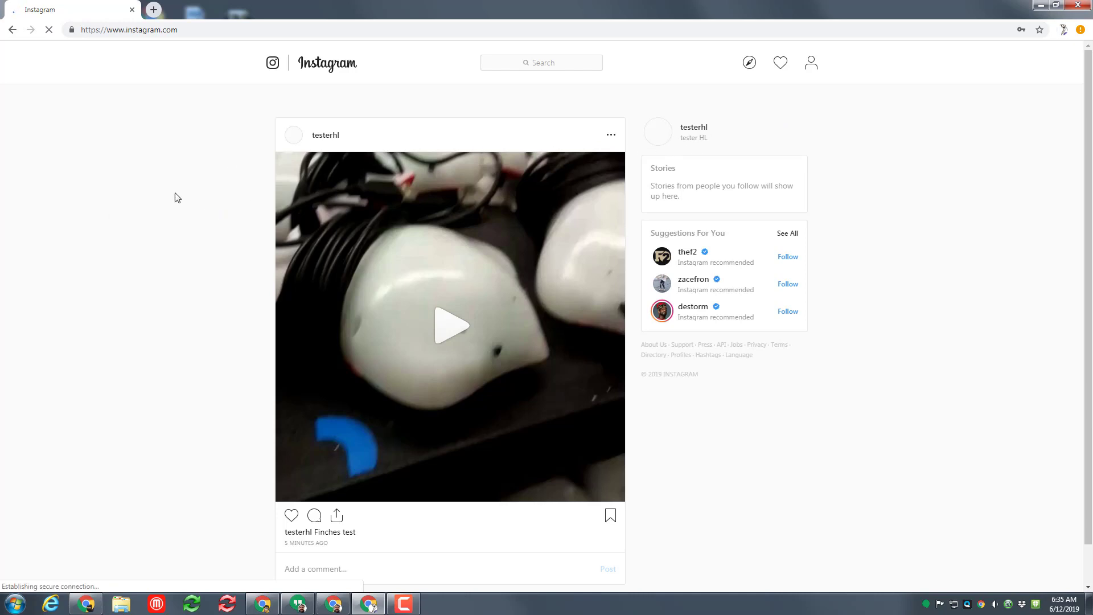
Step: Search Google for ifttt in a new browser tab and open the official IFTTT website
left_click(152, 10)
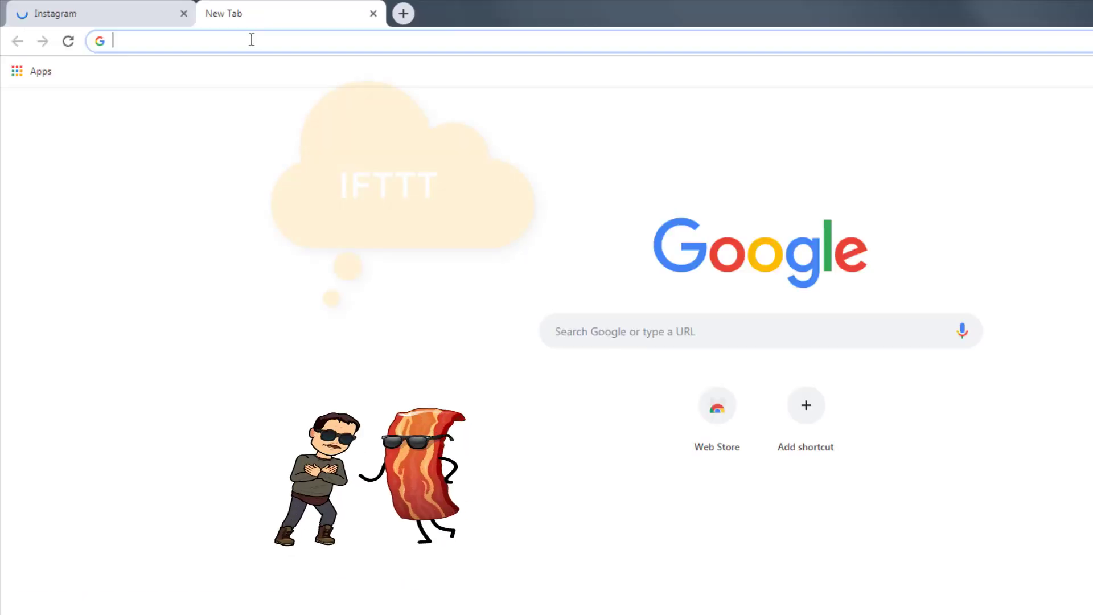
type("if")
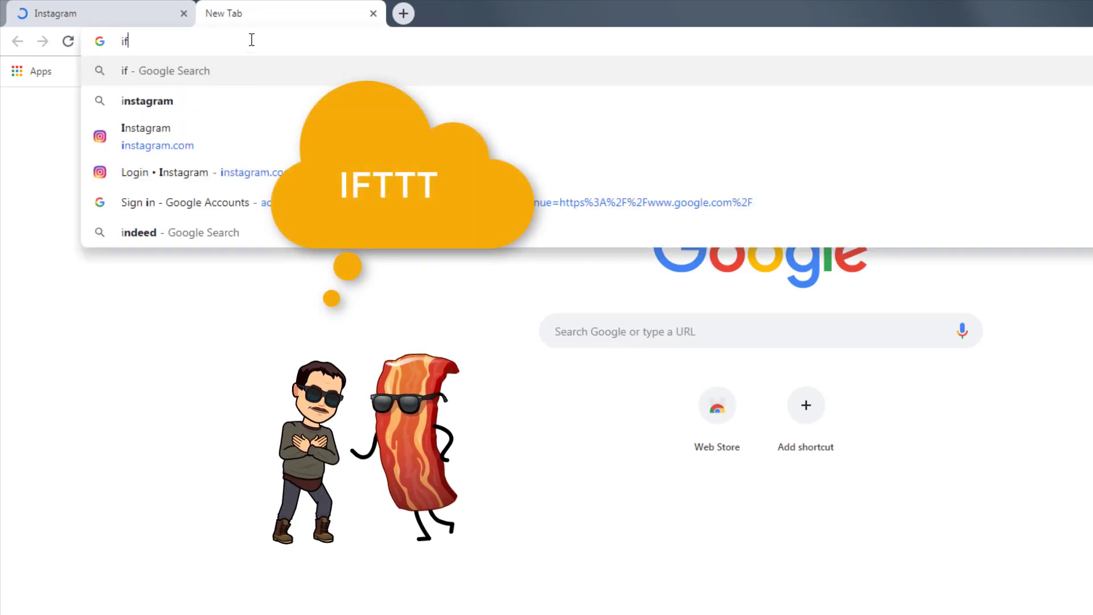
type("tt")
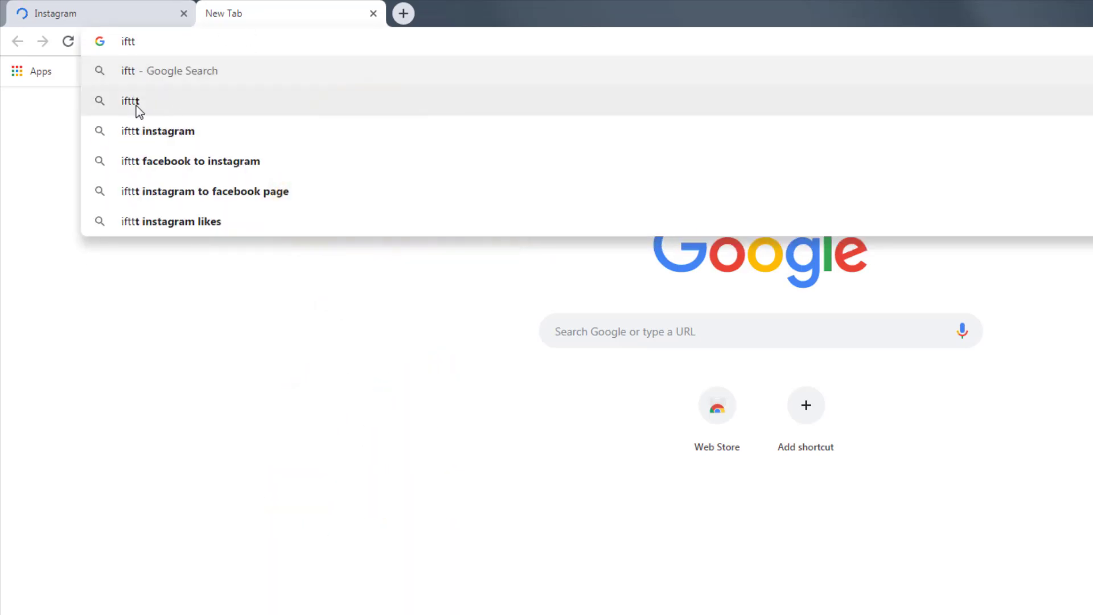
left_click(139, 108)
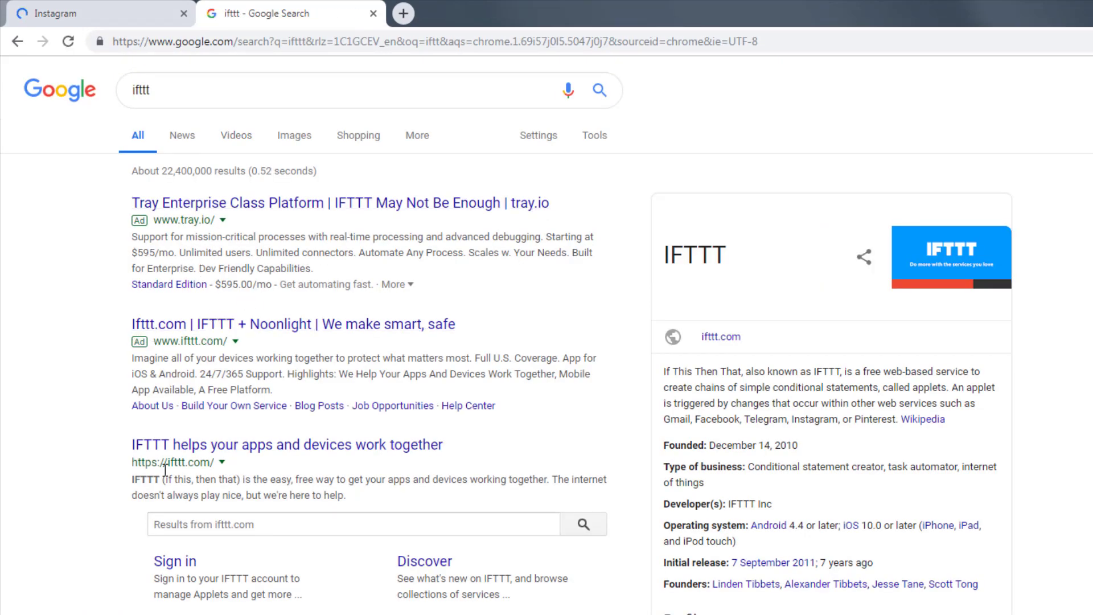
left_click(208, 446)
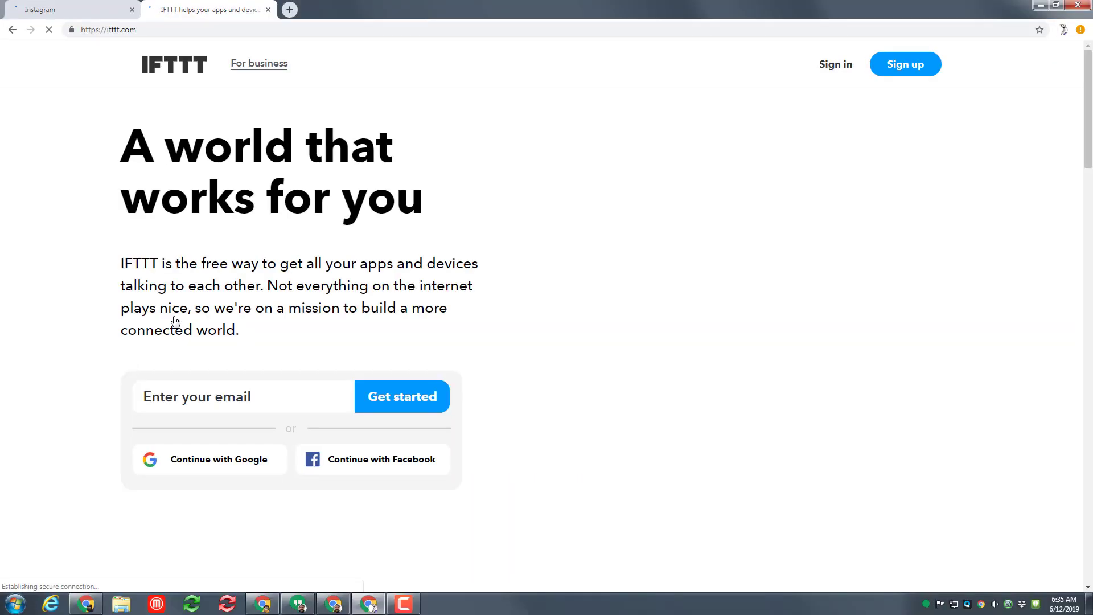
Step: Sign up for IFTTT with the existing Google account
left_click(904, 64)
left_click(529, 260)
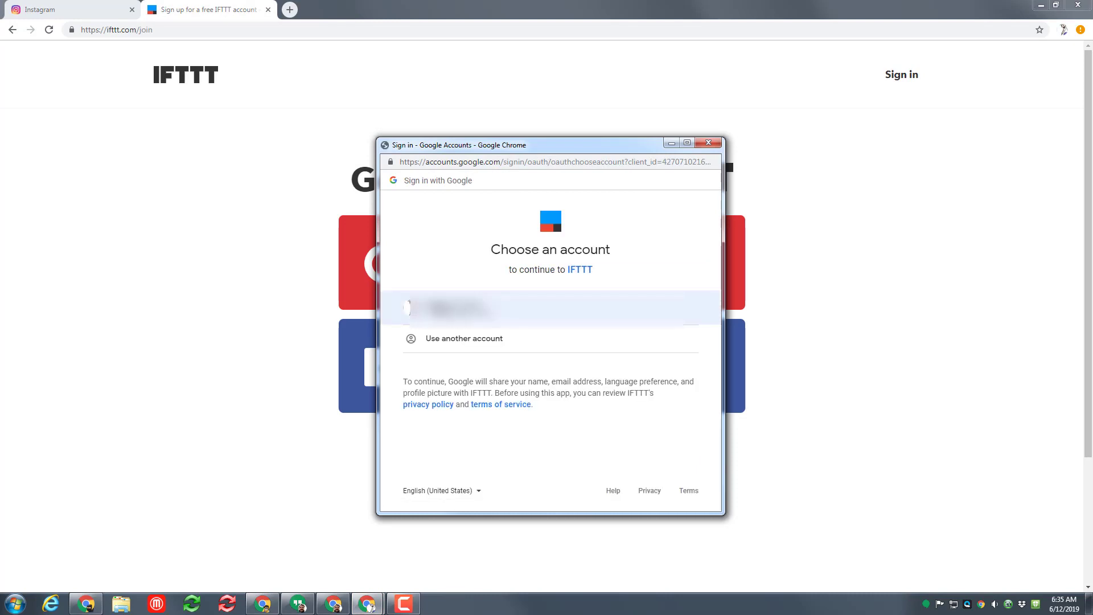
left_click(446, 308)
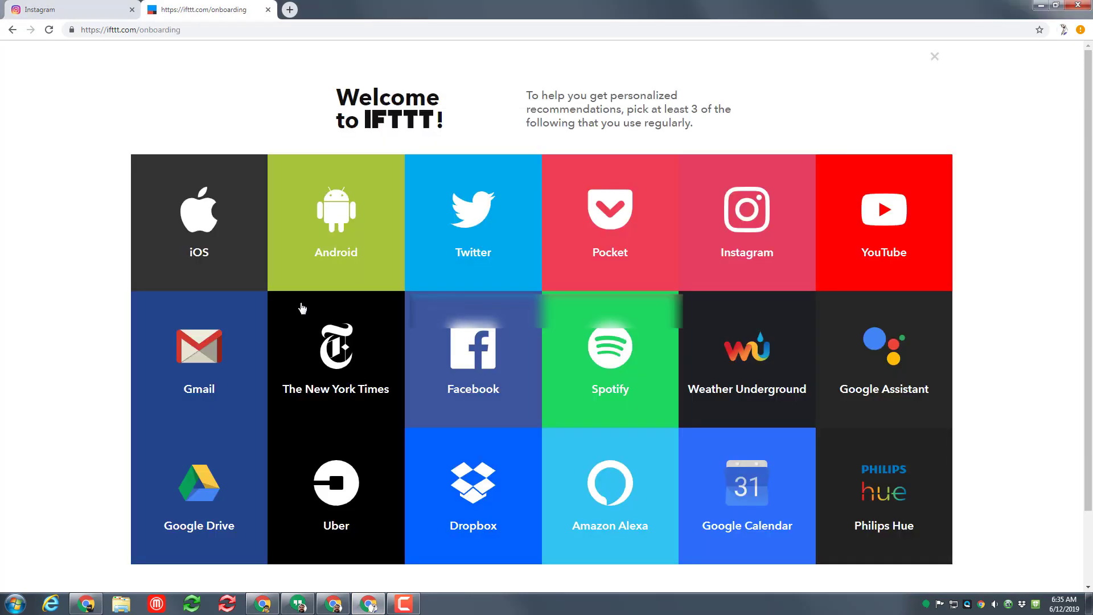
Step: Pick Instagram, Gmail and Google Drive as regularly used services, and continue through onboarding to discover more Applets
left_click(737, 224)
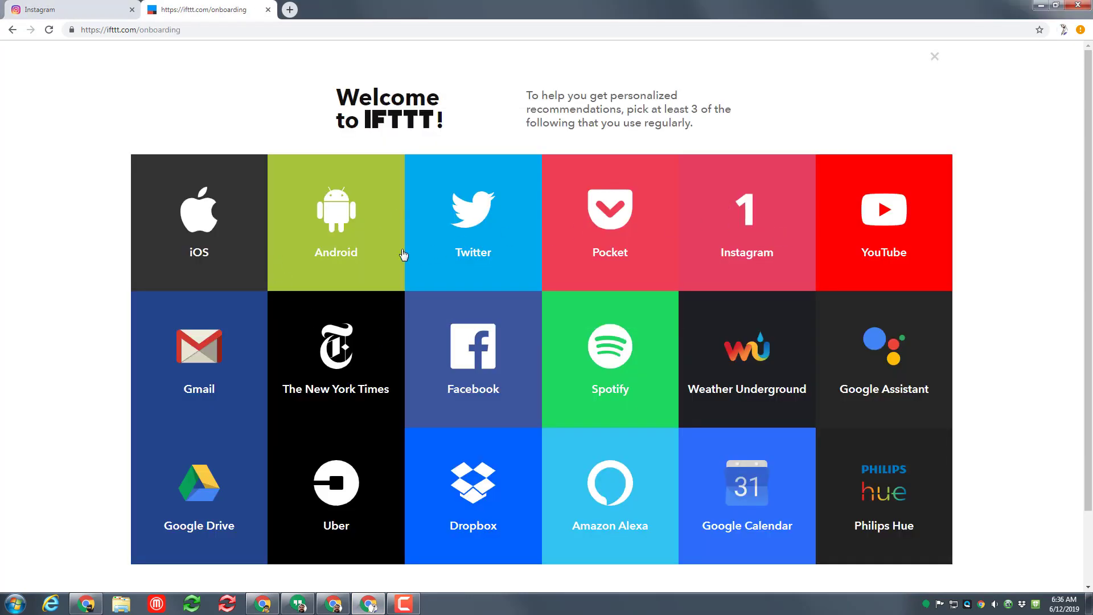
left_click(216, 357)
left_click(231, 495)
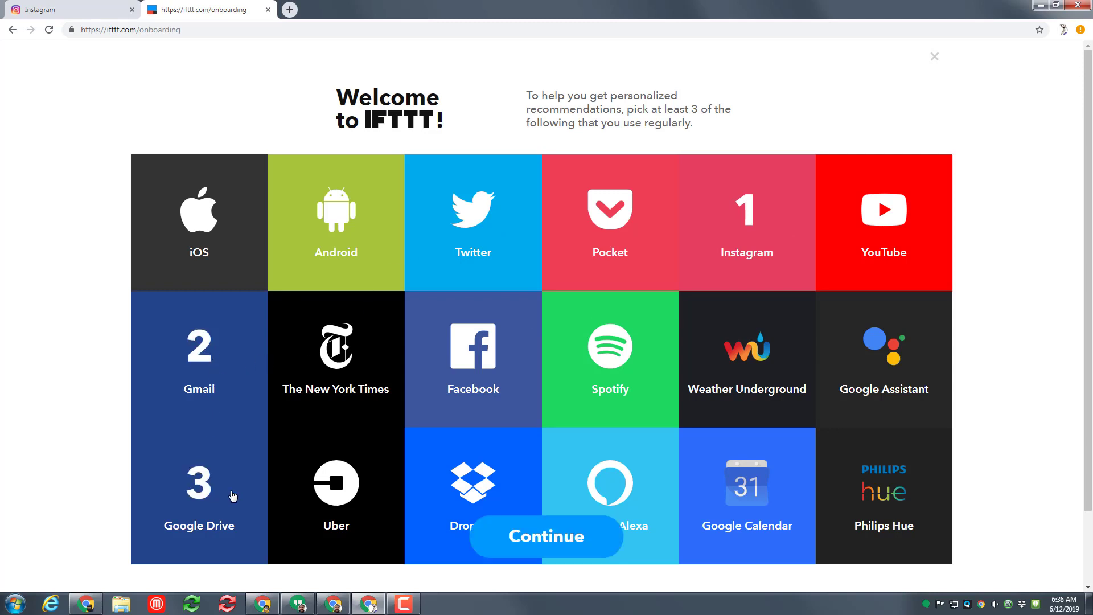
left_click(559, 556)
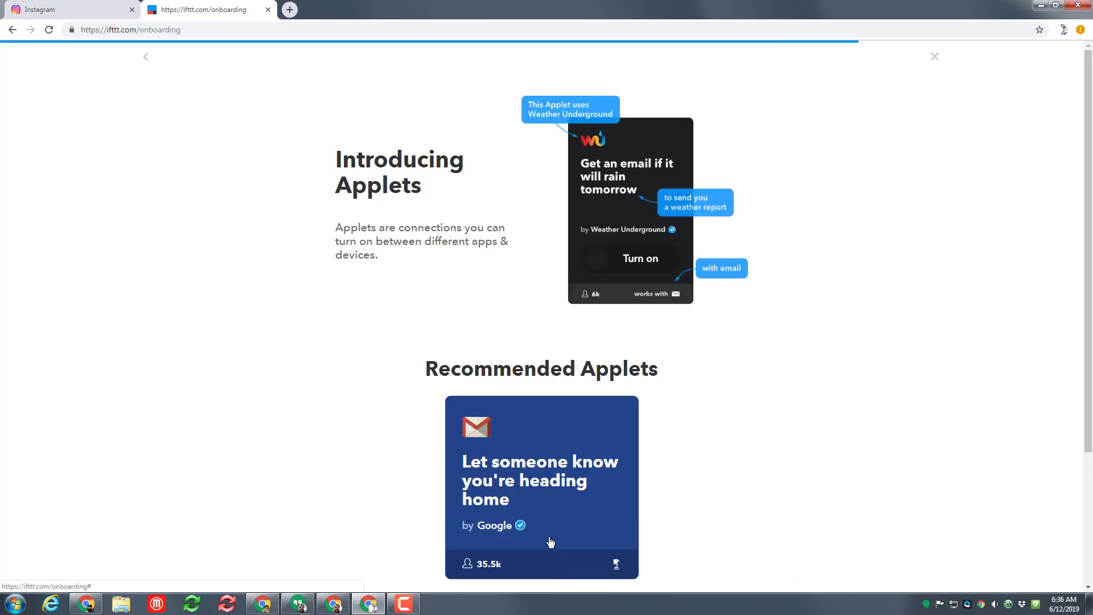
scroll(550, 541, "down", 3)
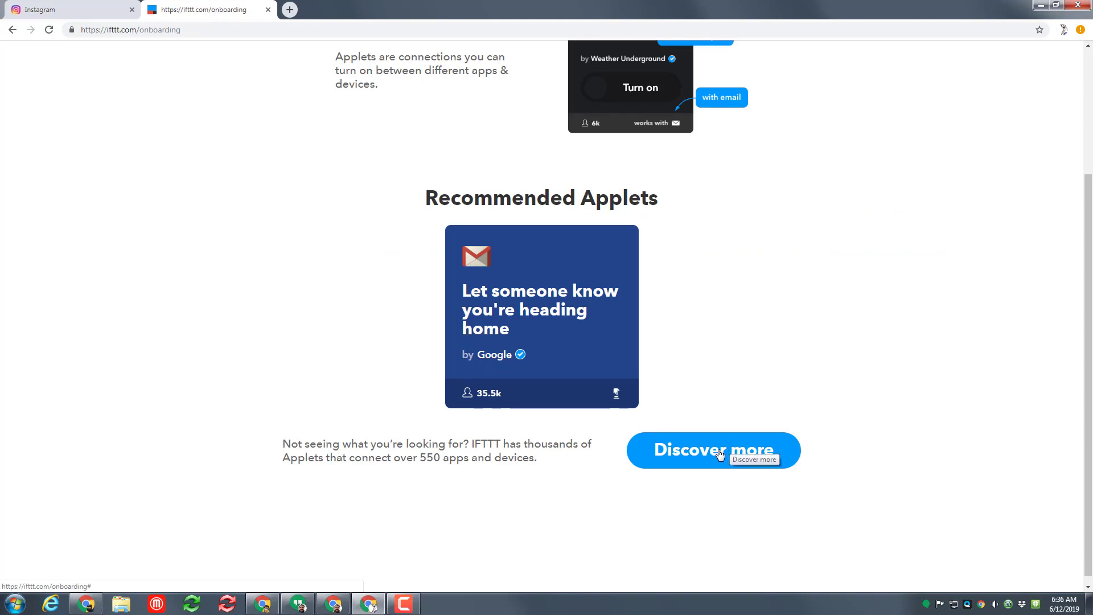
left_click(704, 458)
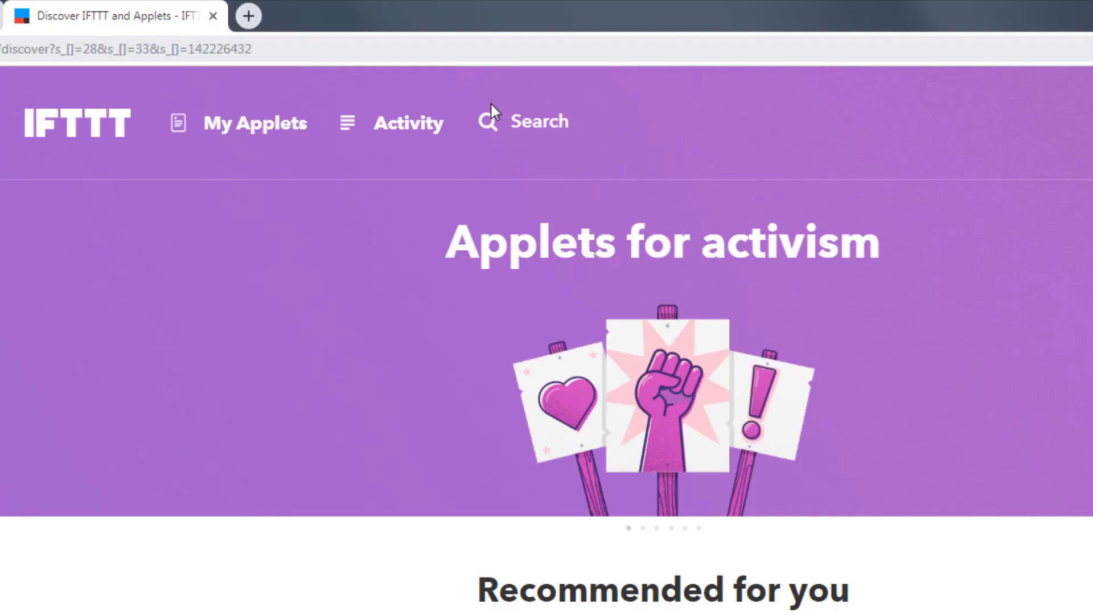
Step: Search IFTTT for instagram
left_click(449, 75)
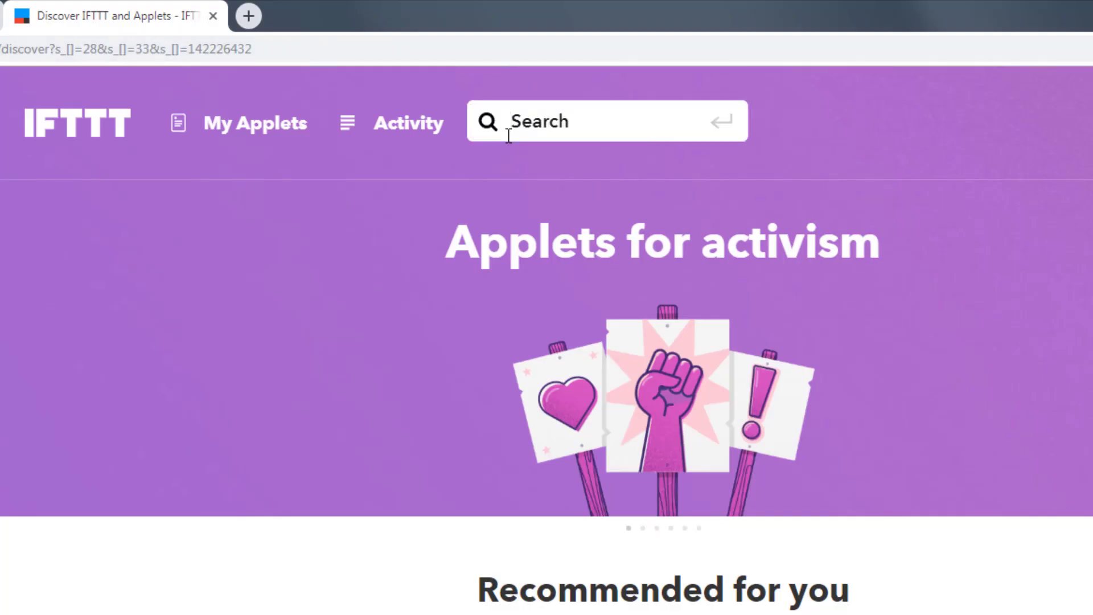
type("instagram")
key("Return")
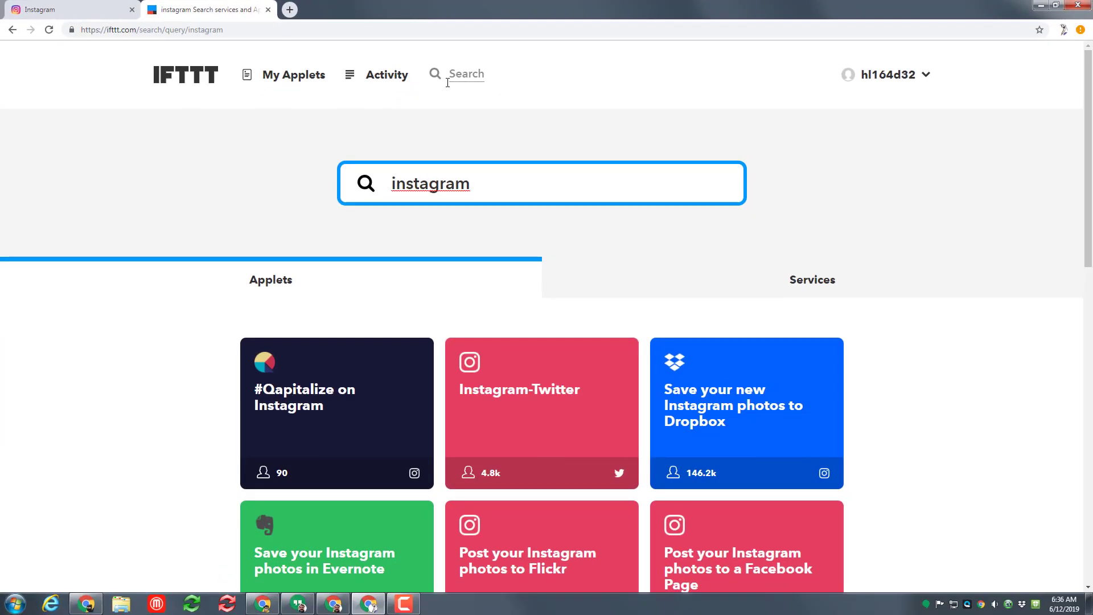
Step: Load more Applet results and open the "Save my Instagram videos to Google Drive" Applet
scroll(769, 324, "down", 3)
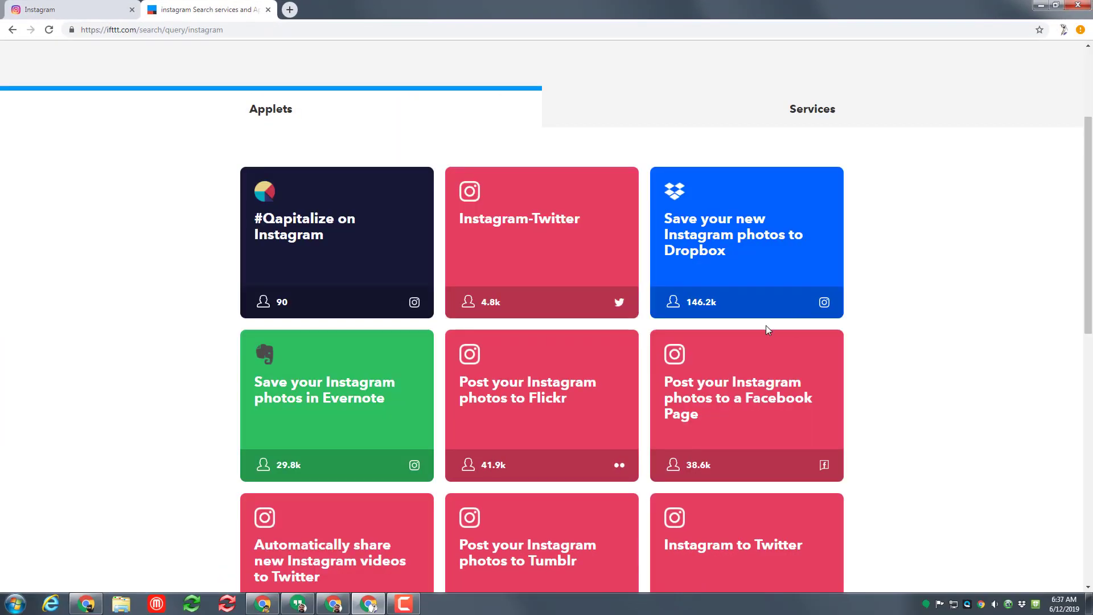
scroll(569, 399, "down", 6)
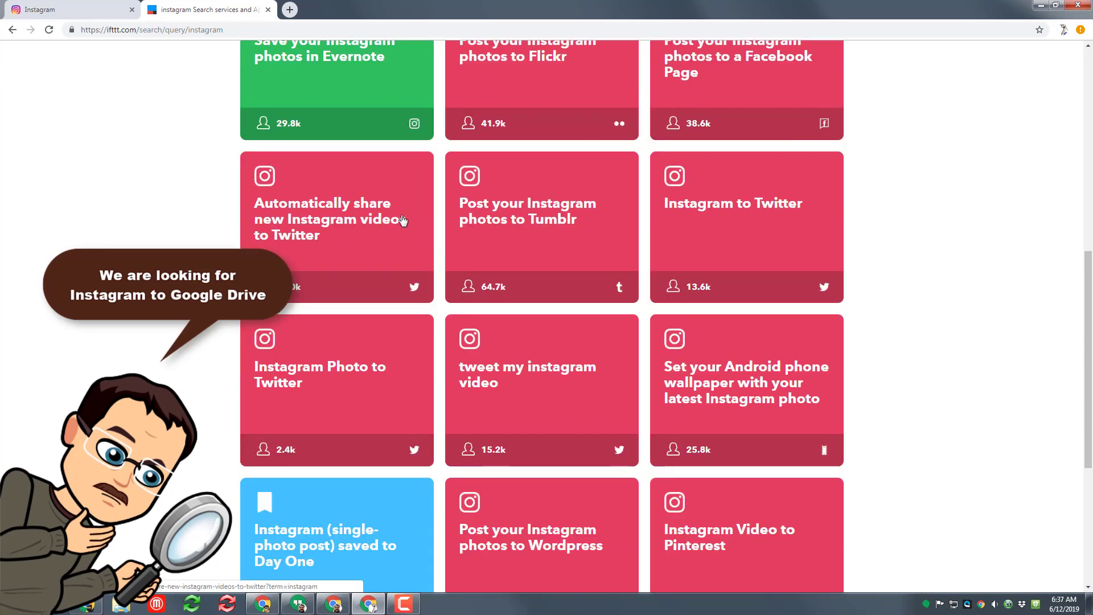
scroll(326, 461, "down", 2)
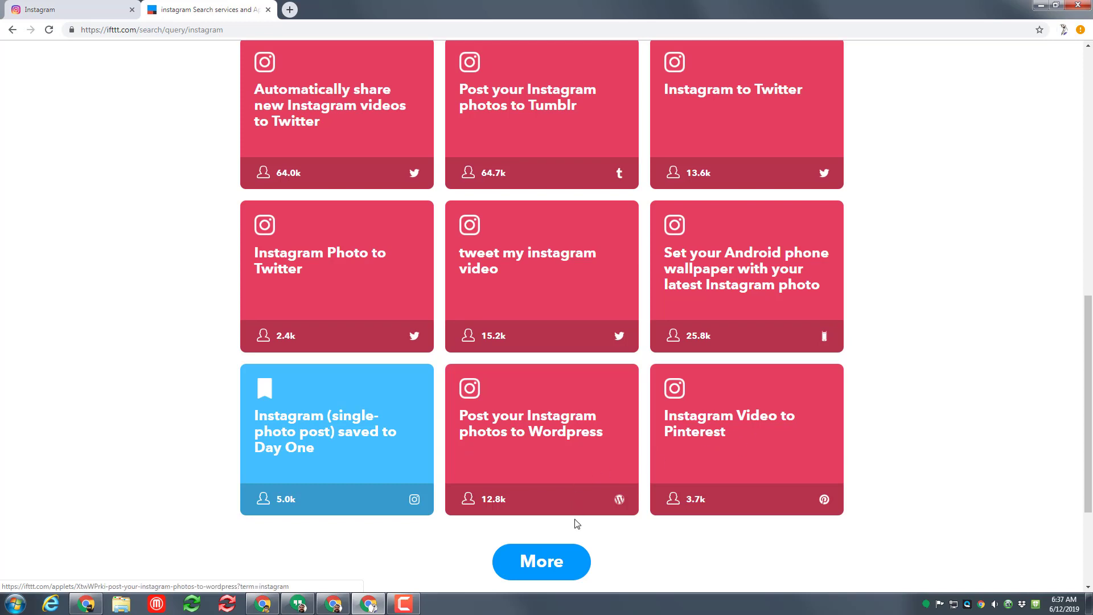
left_click(524, 563)
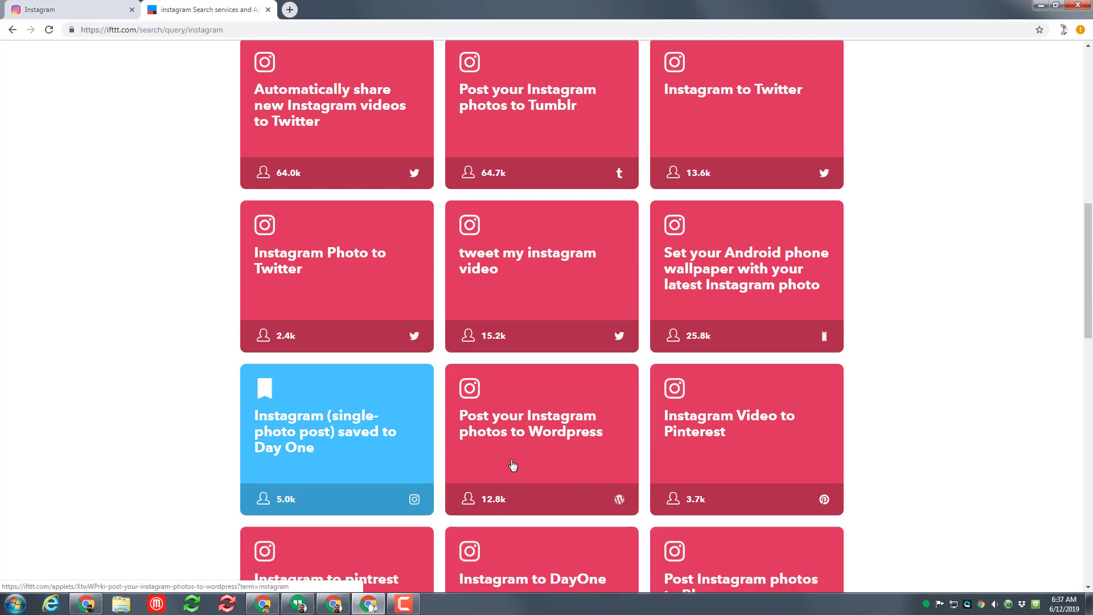
scroll(512, 466, "down", 10)
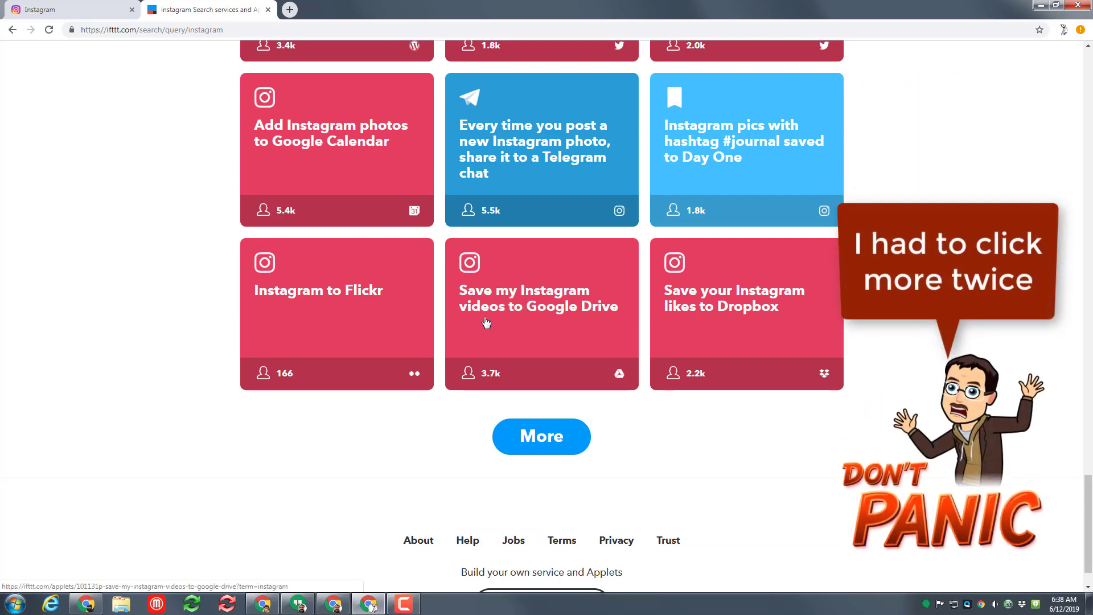
left_click(549, 341)
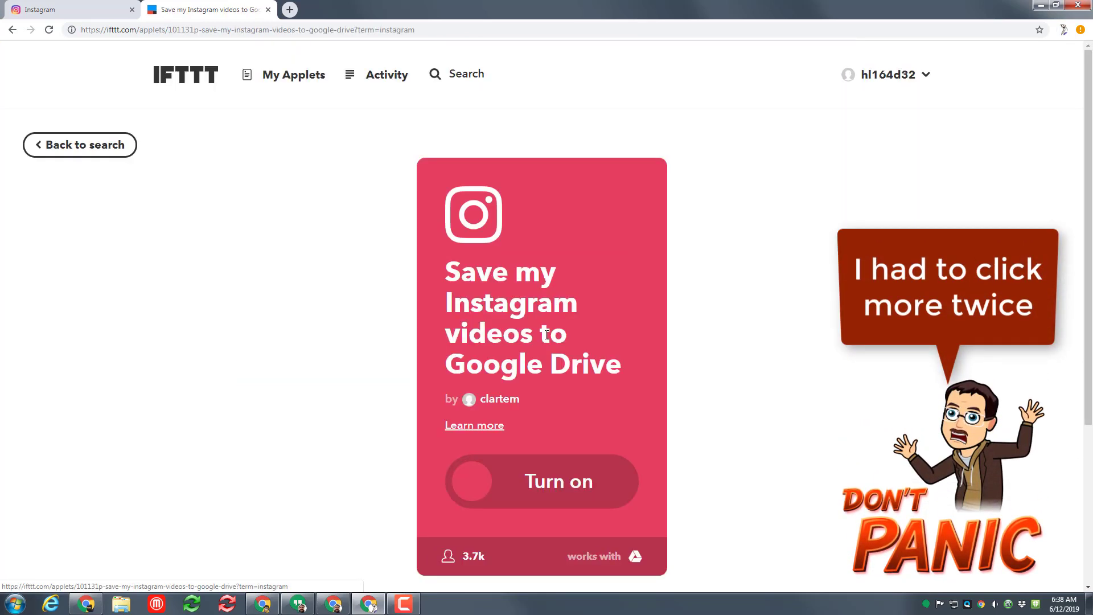
Step: Turn on the Applet and connect the Instagram and Google Drive accounts, allowing IFTTT access to the Google account's Drive files
left_click(490, 488)
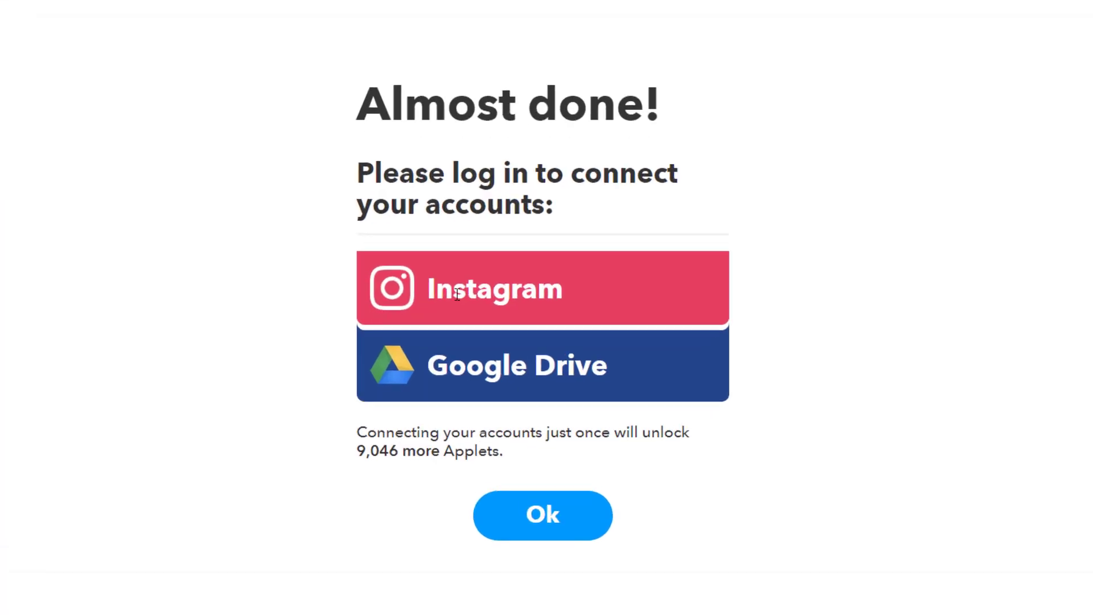
left_click(544, 521)
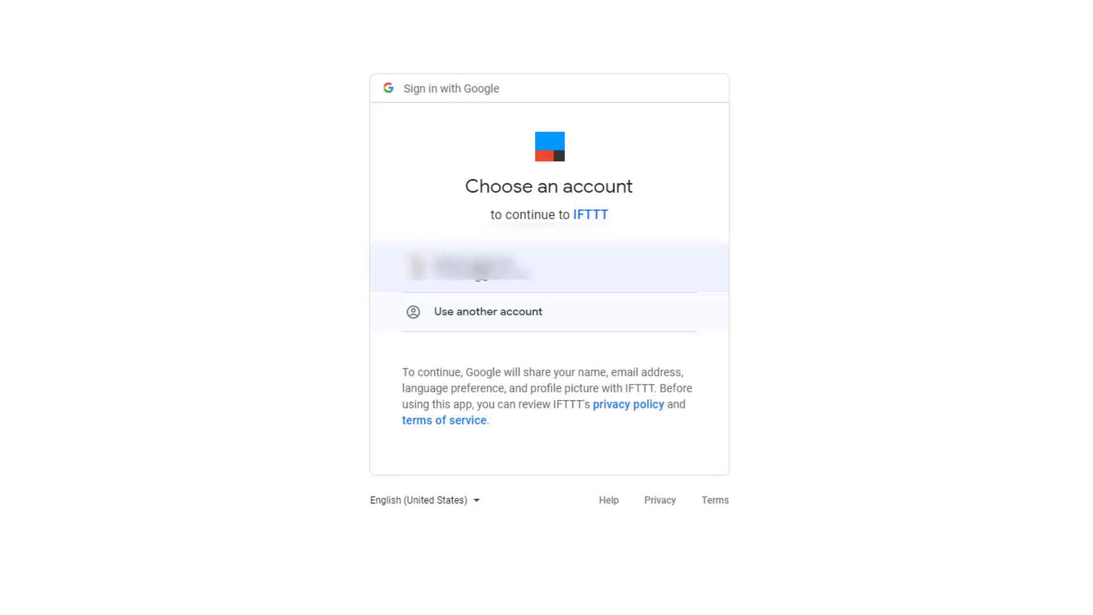
left_click(480, 273)
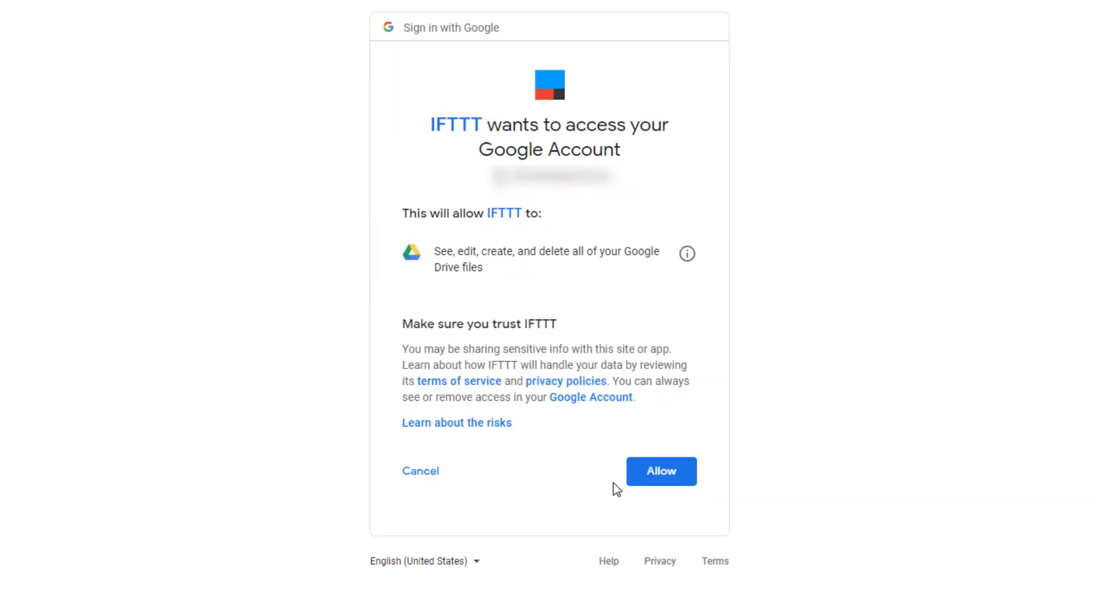
left_click(659, 480)
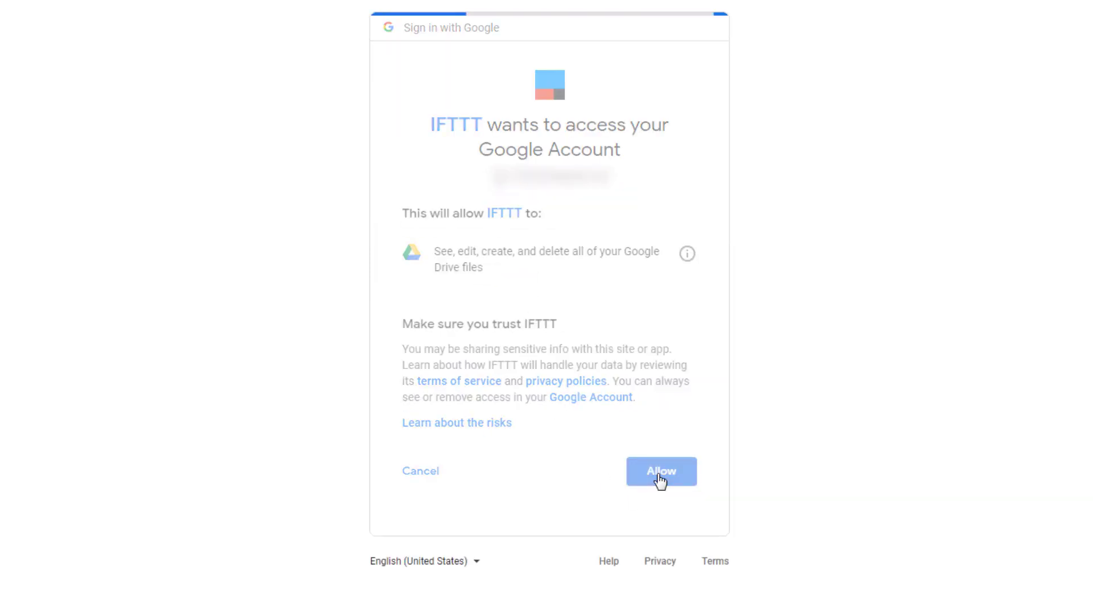
Step: Save the Applet with its preset file URL, file name and Drive folder path, and open the list of own Applets
scroll(556, 164, "down", 10)
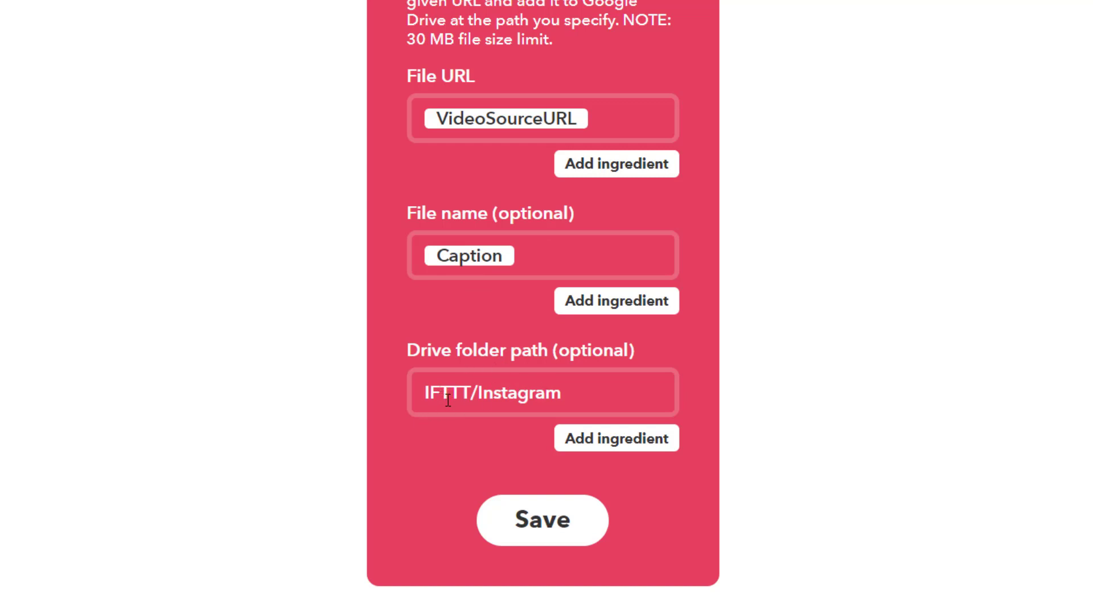
left_click(541, 516)
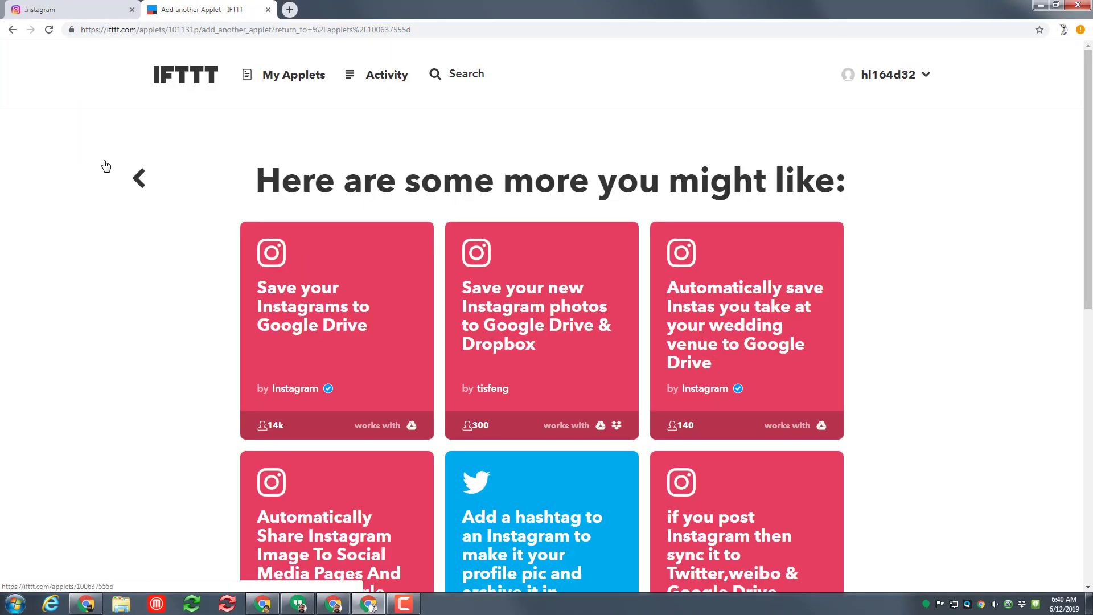
left_click(205, 80)
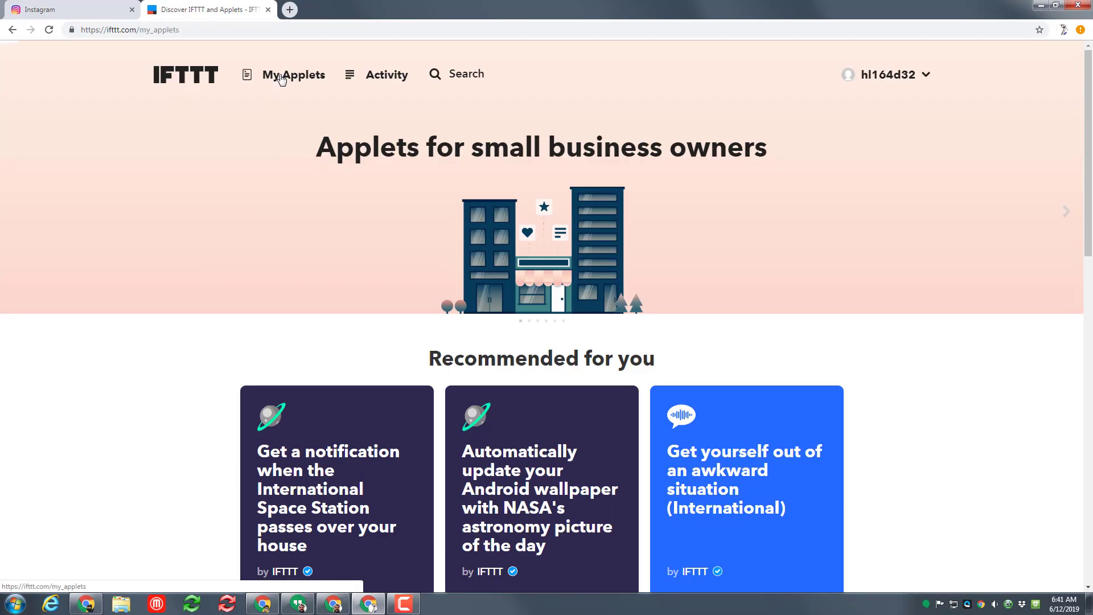
left_click(281, 79)
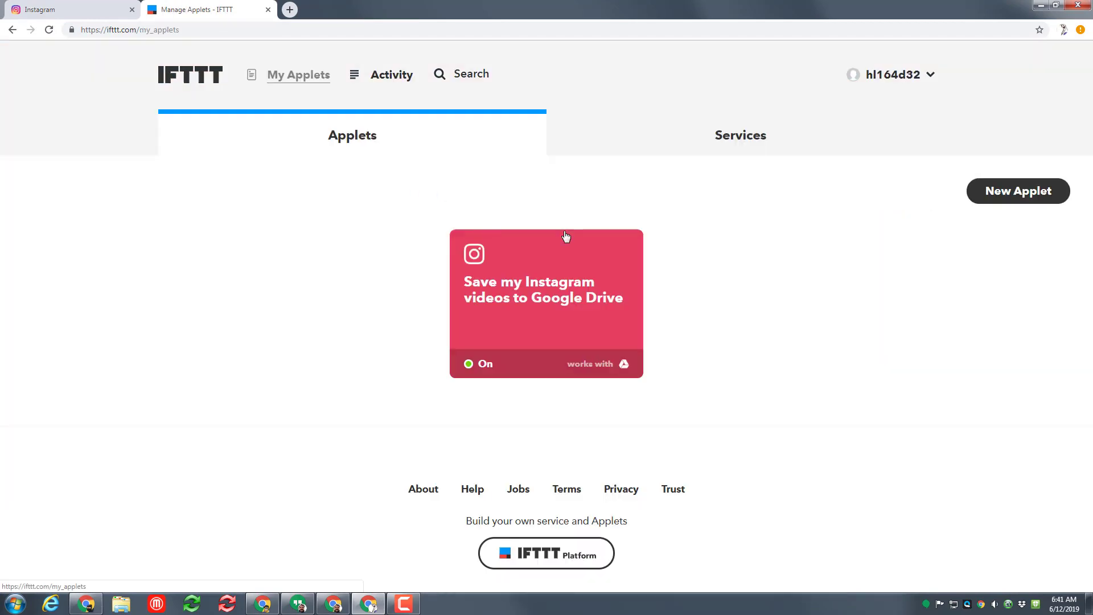
Step: Open Google Drive in a new browser tab from the Google apps list
left_click(289, 10)
key("ctrl+w")
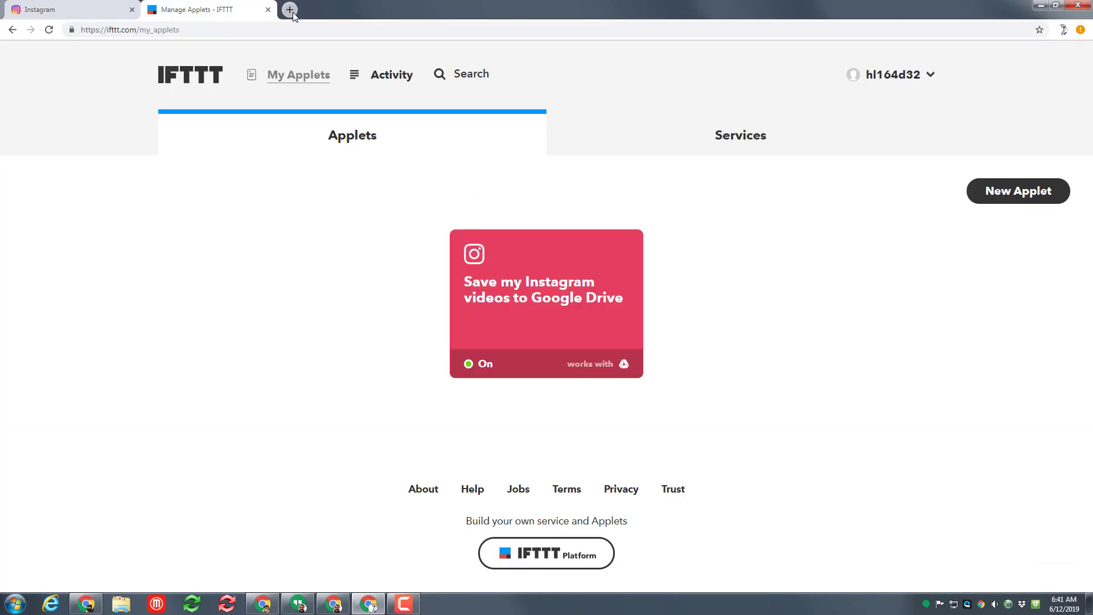
left_click(290, 10)
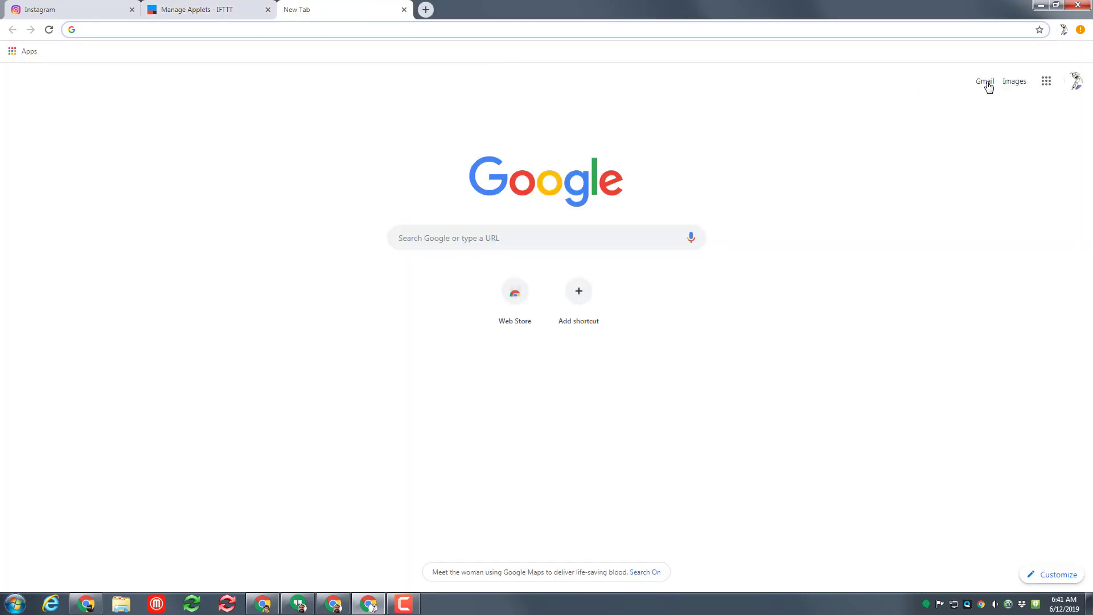
left_click(1046, 80)
left_click(1064, 260)
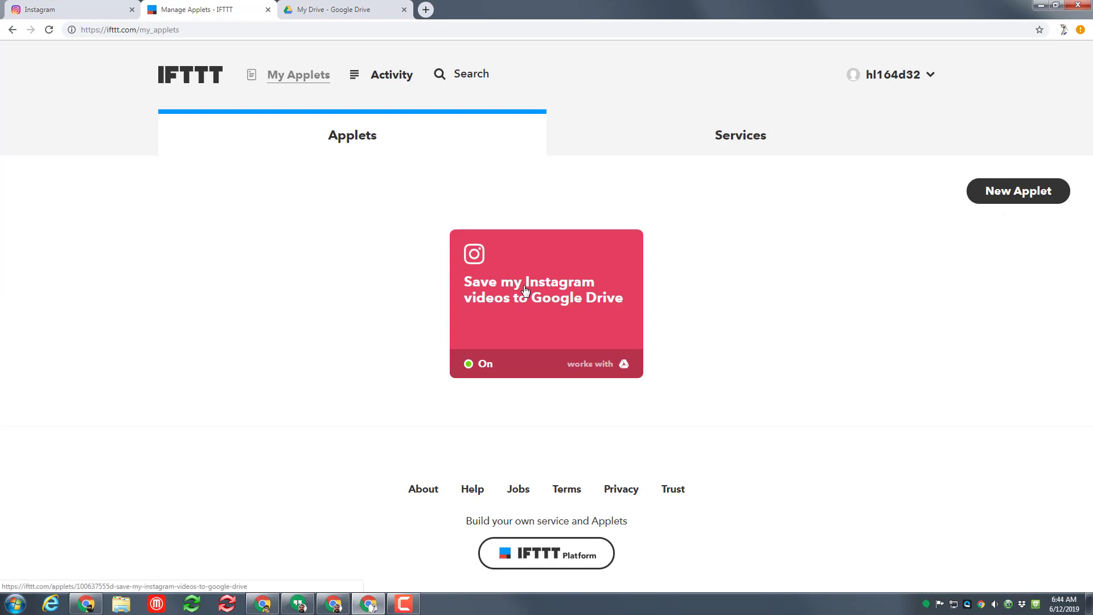
Step: Open the "Save my Instagram videos to Google Drive" Applet in IFTTT and run an immediate check
left_click(524, 291)
scroll(544, 254, "down", 2)
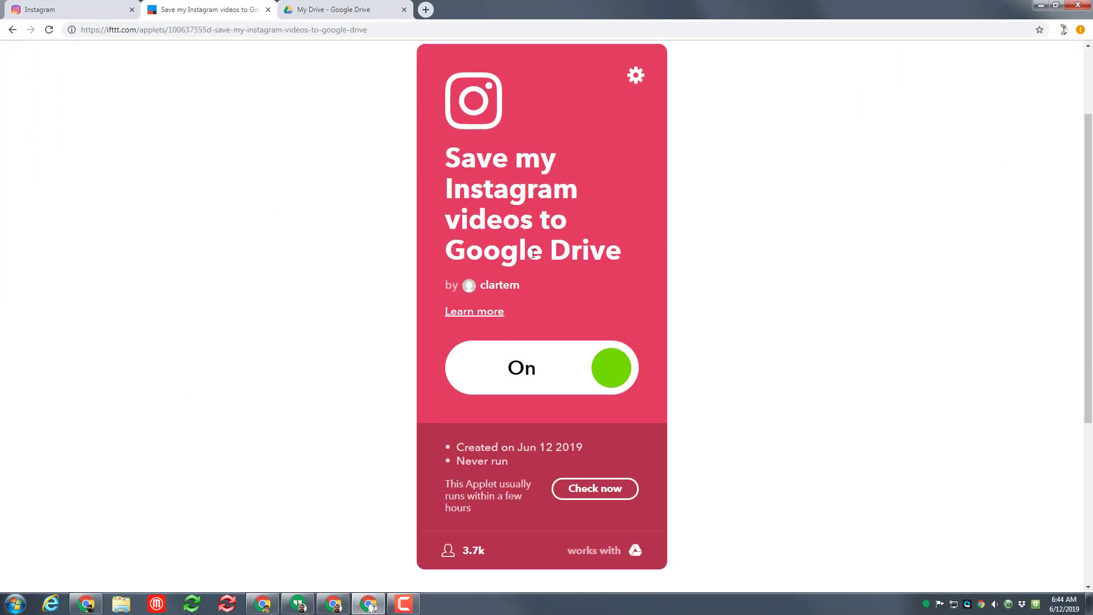
scroll(546, 259, "down", 1)
left_click(590, 433)
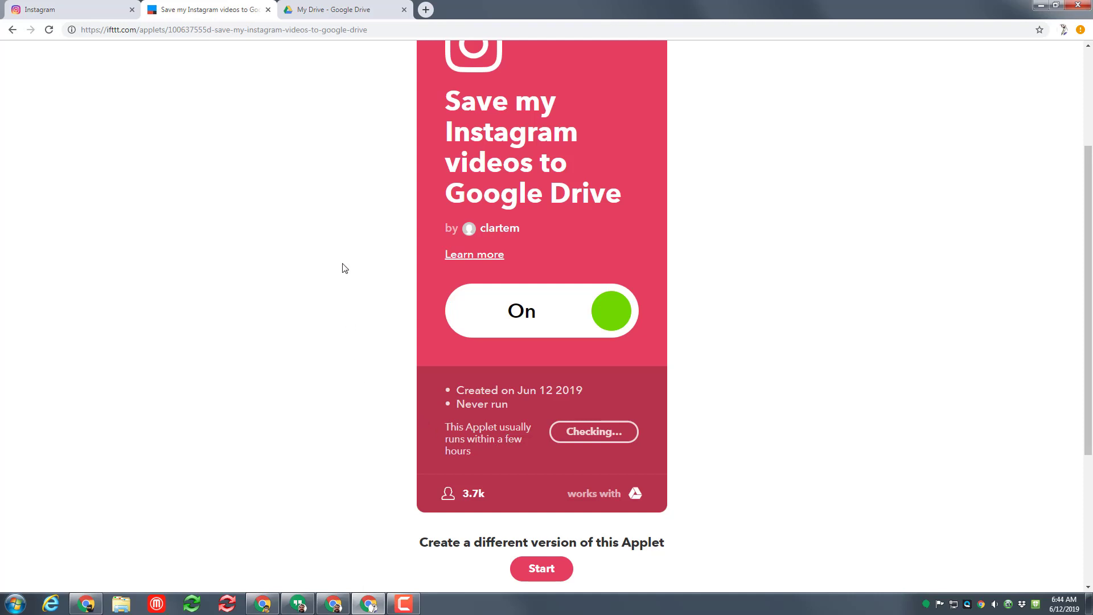
Step: Switch to Google Drive and open the Instagram folder inside the IFTTT folder
left_click(368, 12)
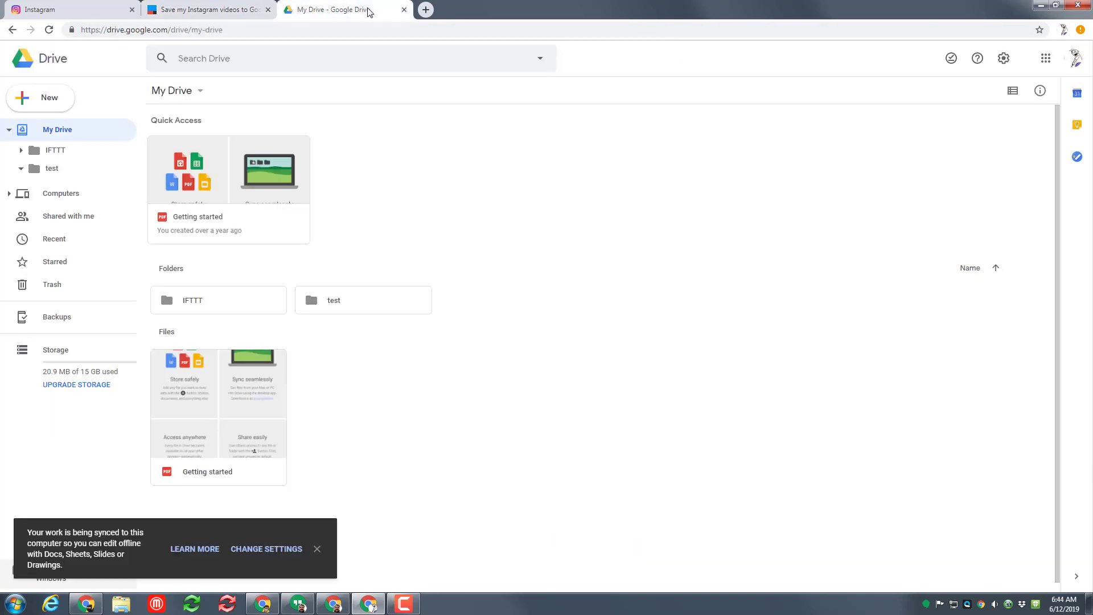
double_click(201, 305)
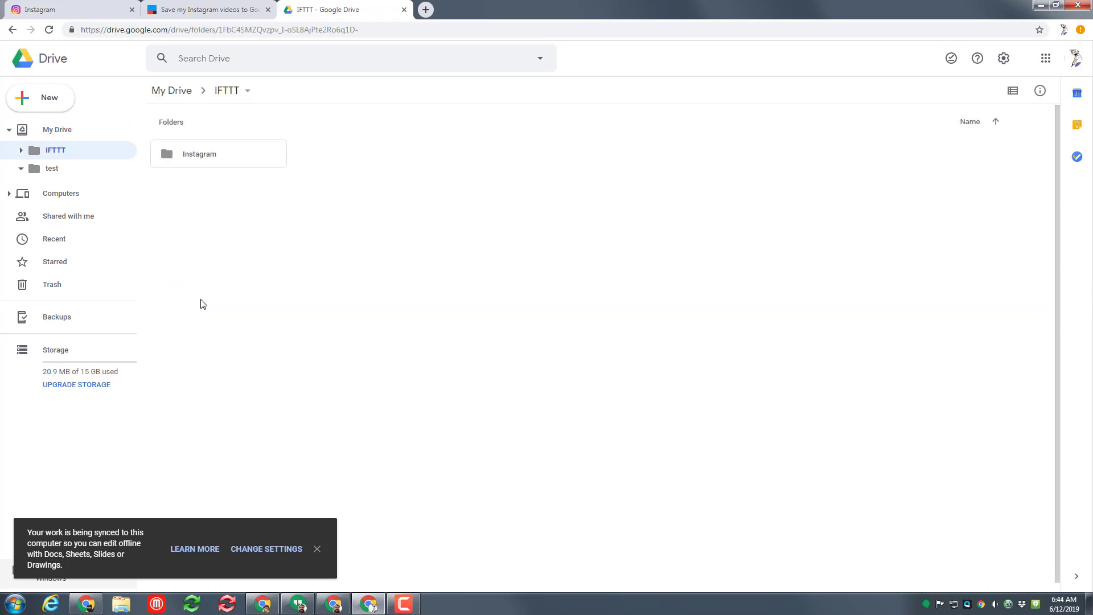
double_click(192, 160)
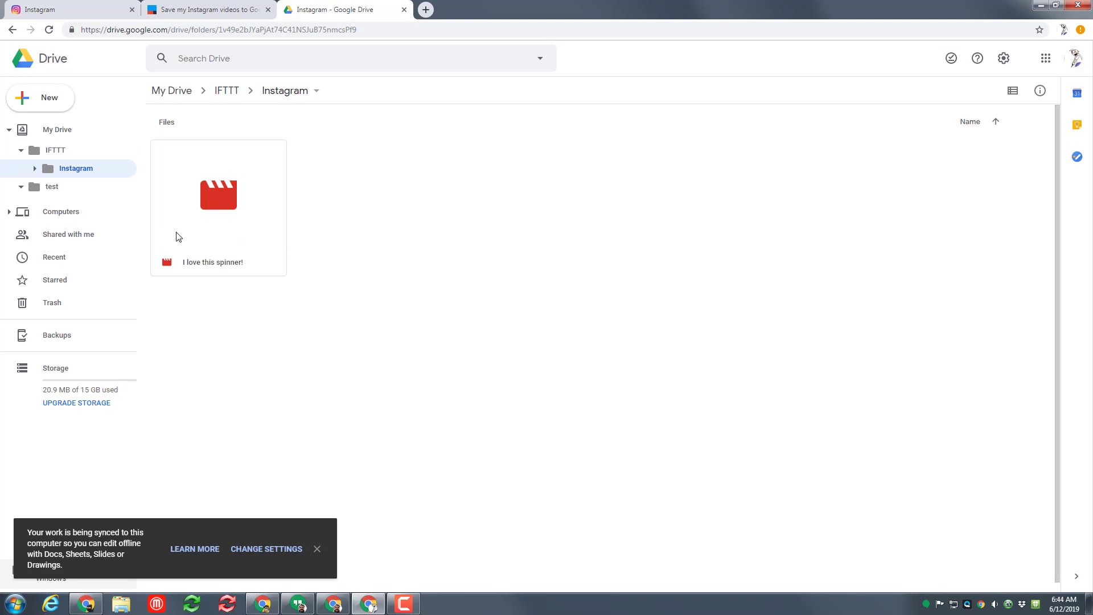
Step: Play the "I love this spinner!" video with the sound muted, close its preview and deselect the file
double_click(226, 229)
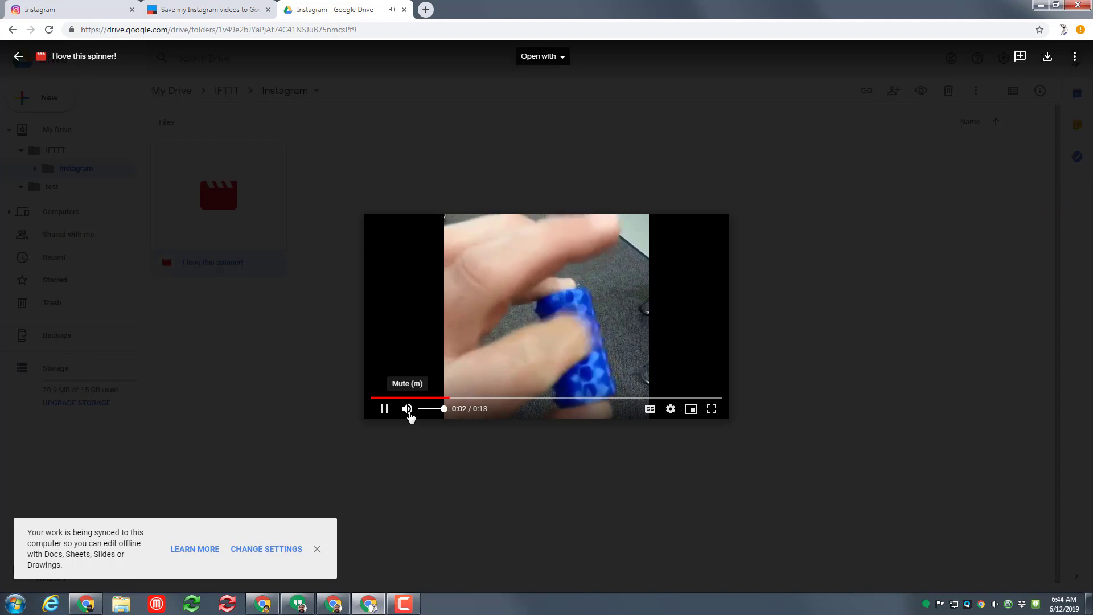
left_click(408, 412)
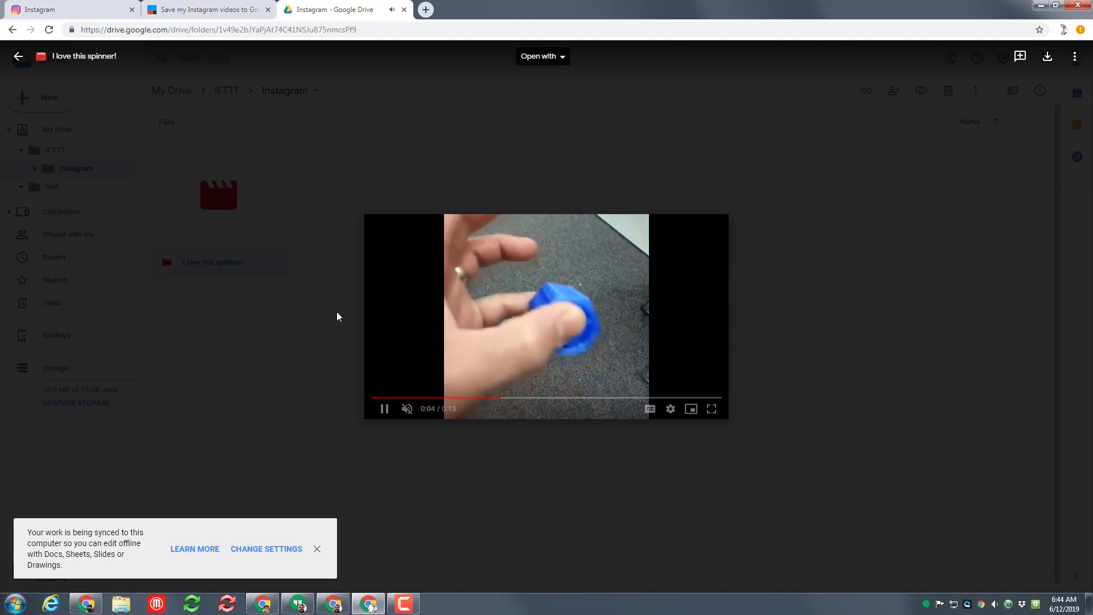
left_click(324, 366)
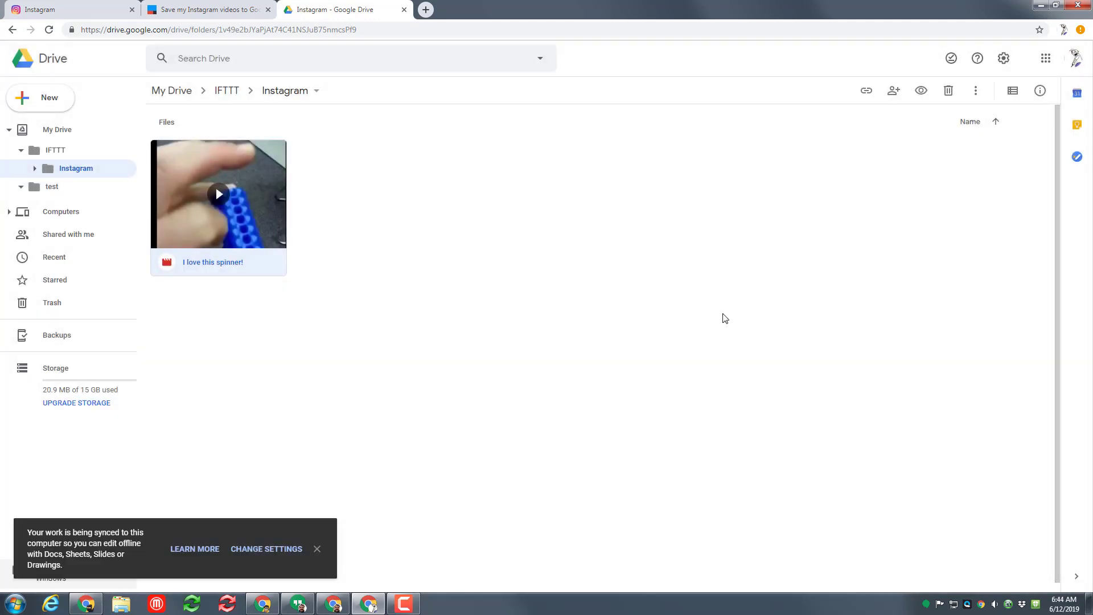
left_click(631, 319)
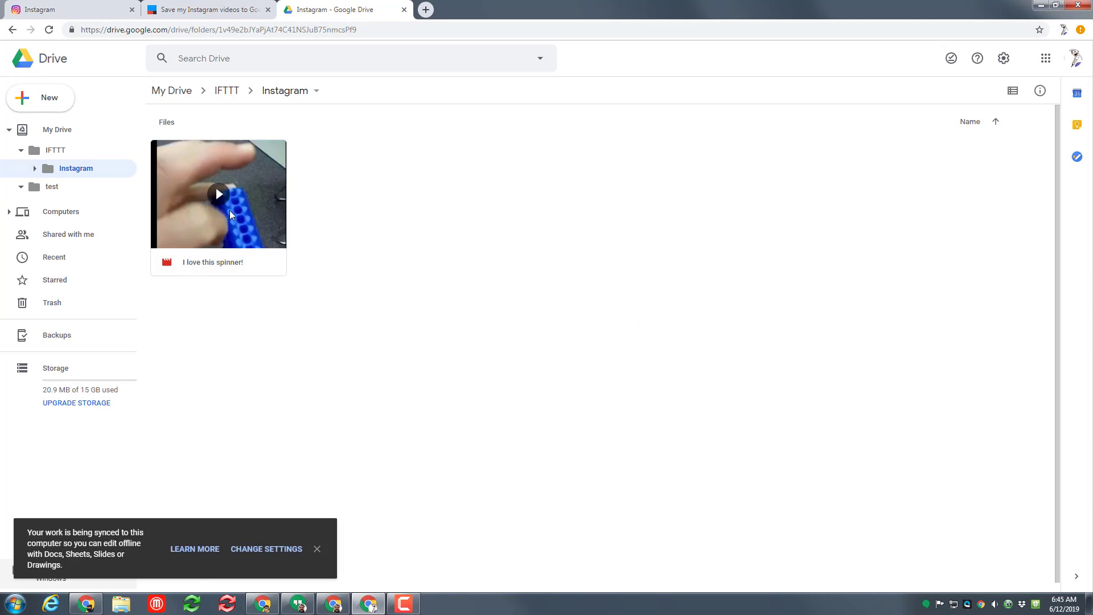
Step: Open the sharing settings of the "I love this spinner!" video, copy its "Anyone with the link can view" link and finish sharing
left_click(236, 170)
right_click(237, 167)
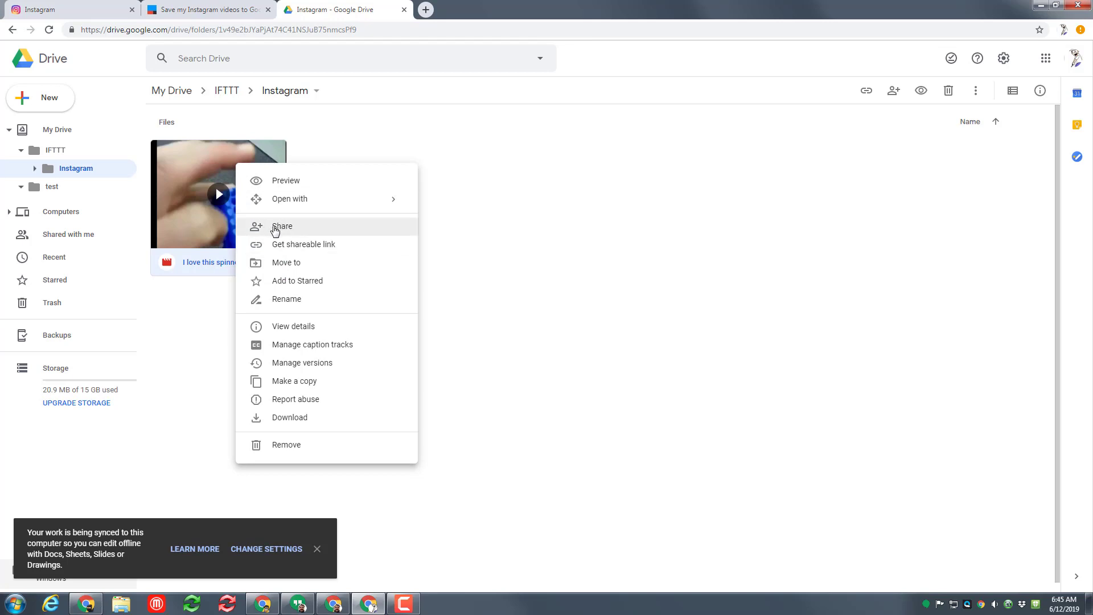
left_click(275, 228)
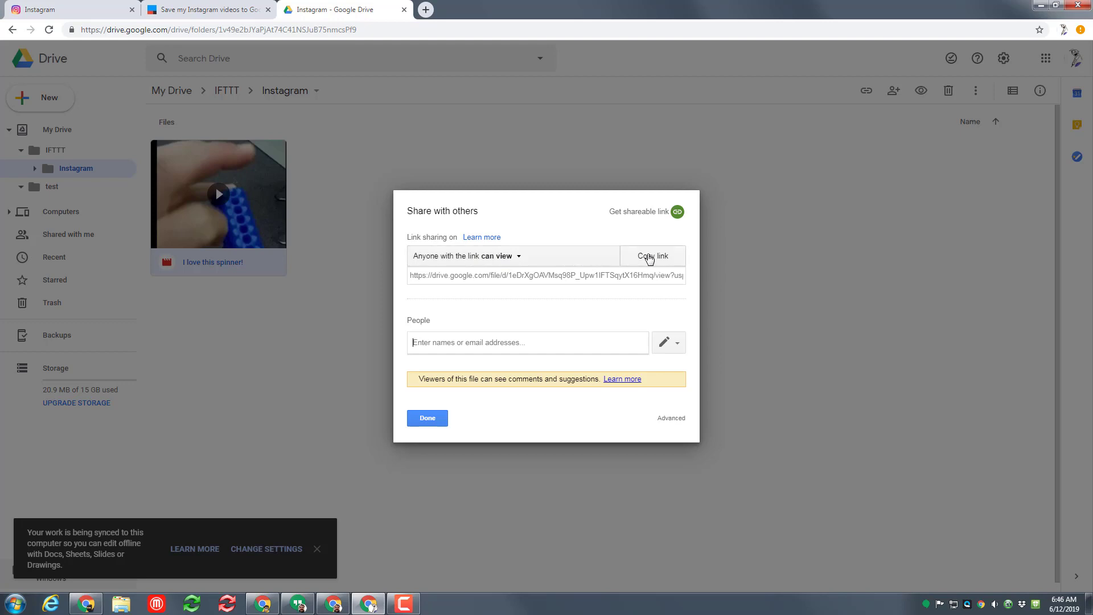
left_click(649, 257)
left_click(428, 419)
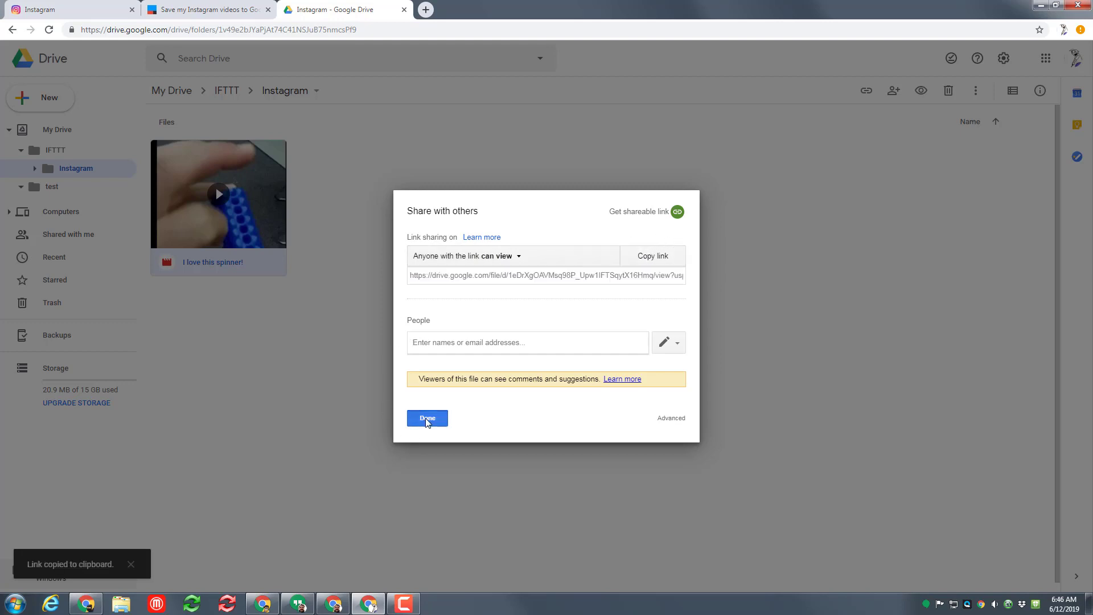